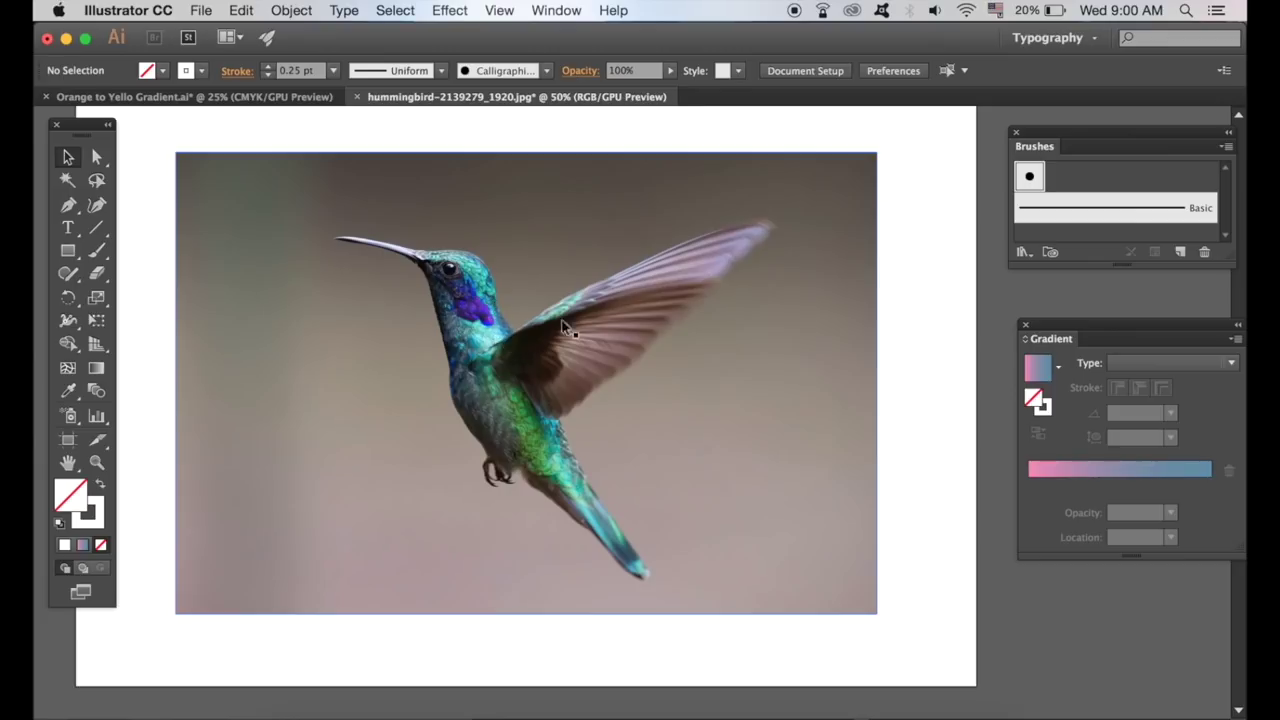
Step: Switch to the Paintbrush, undo a test stroke beside the beak, and zoom in on the bird
{"action": "left_click", "coordinate": [106, 250]}
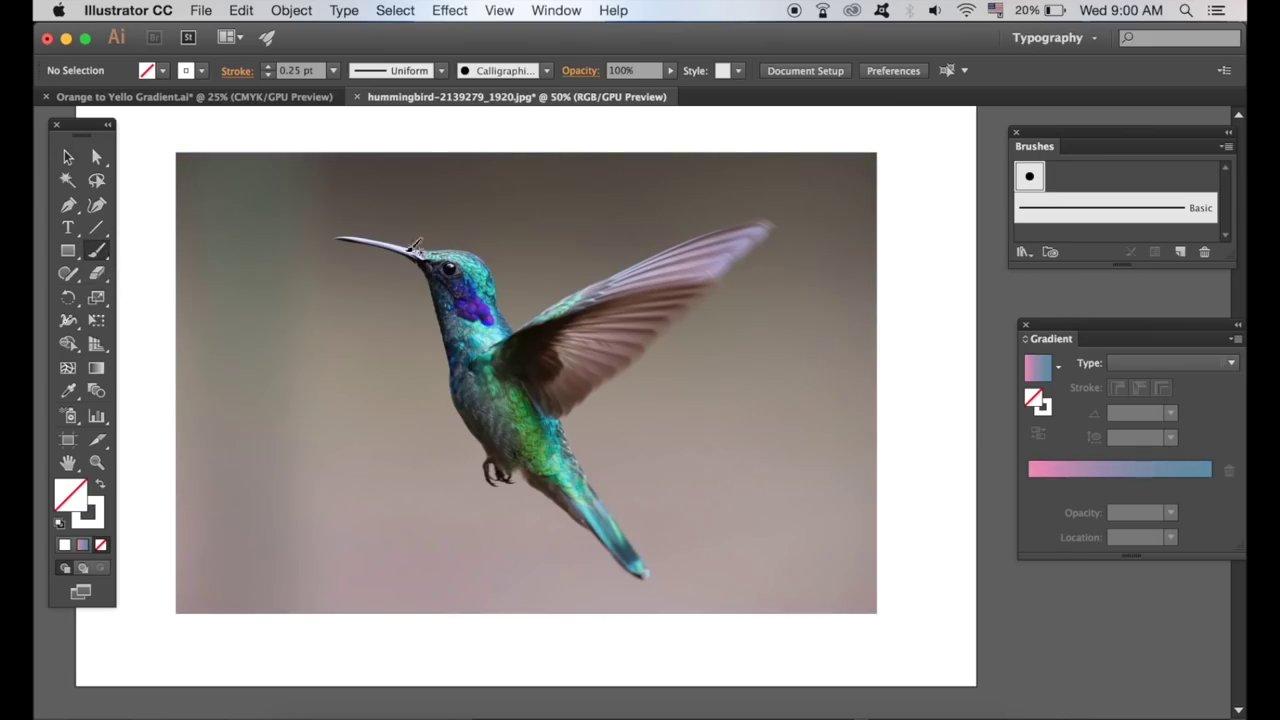
{"action": "left_click_drag", "start_coordinate": [318, 297], "coordinate": [386, 282]}
{"action": "key", "text": "super+z"}
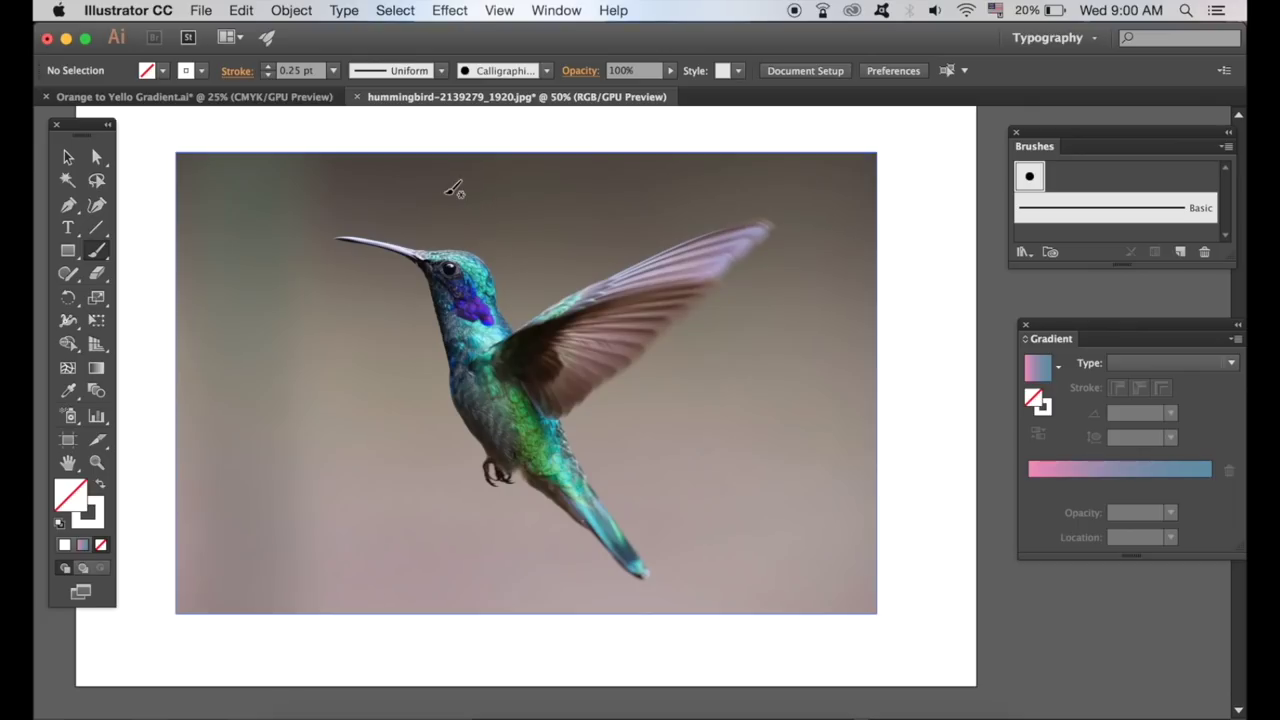
{"action": "key", "text": "super+equal"}
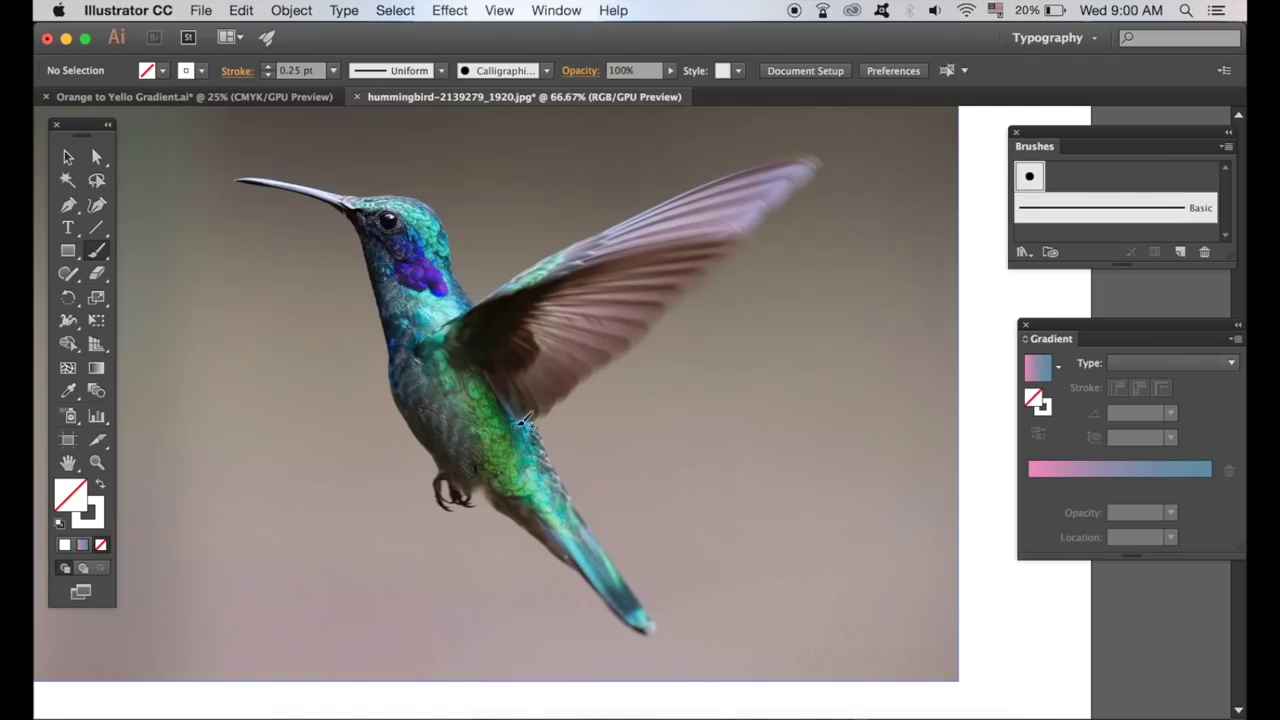
Step: Paint white strokes along the wing edge, wing base, feather lines, beak top and head
{"action": "mouse_move", "coordinate": [451, 349]}
{"action": "left_mouse_down"}
{"action": "mouse_move", "coordinate": [499, 293]}
{"action": "mouse_move", "coordinate": [615, 213]}
{"action": "mouse_move", "coordinate": [794, 151]}
{"action": "mouse_move", "coordinate": [821, 161]}
{"action": "mouse_move", "coordinate": [632, 348]}
{"action": "mouse_move", "coordinate": [534, 412]}
{"action": "mouse_move", "coordinate": [456, 355]}
{"action": "mouse_move", "coordinate": [488, 360]}
{"action": "mouse_move", "coordinate": [532, 316]}
{"action": "mouse_move", "coordinate": [668, 285]}
{"action": "mouse_move", "coordinate": [672, 234]}
{"action": "mouse_move", "coordinate": [505, 315]}
{"action": "left_mouse_up"}
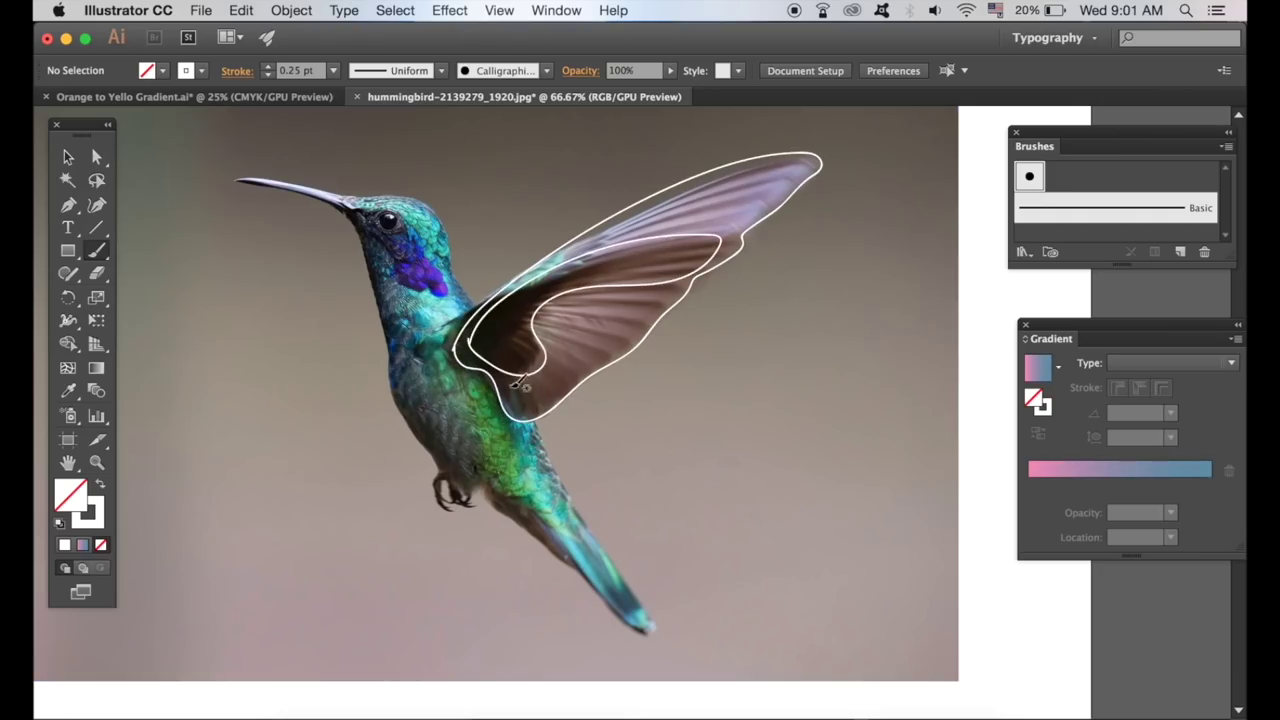
{"action": "left_click_drag", "start_coordinate": [518, 390], "coordinate": [535, 396]}
{"action": "mouse_move", "coordinate": [558, 331]}
{"action": "left_mouse_down"}
{"action": "mouse_move", "coordinate": [628, 341]}
{"action": "mouse_move", "coordinate": [643, 318]}
{"action": "left_mouse_up"}
{"action": "left_click_drag", "start_coordinate": [573, 298], "coordinate": [648, 296]}
{"action": "left_click_drag", "start_coordinate": [648, 226], "coordinate": [770, 192]}
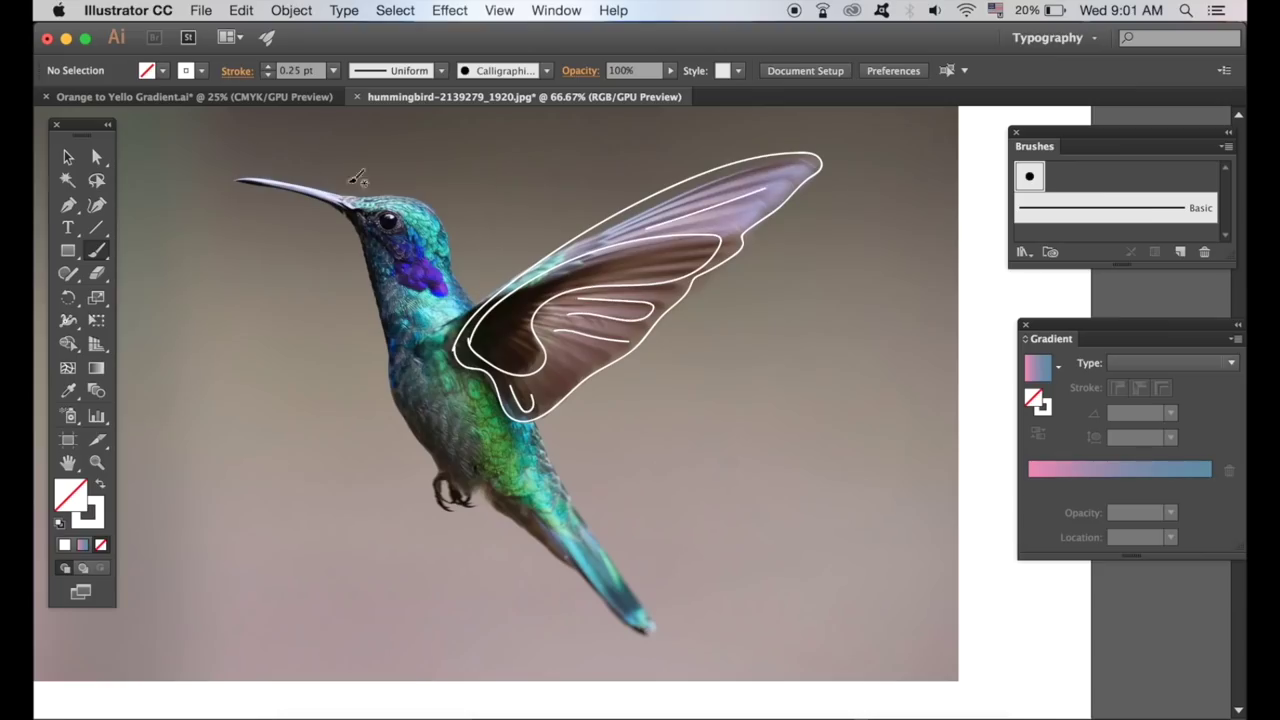
{"action": "left_click_drag", "start_coordinate": [245, 180], "coordinate": [368, 194]}
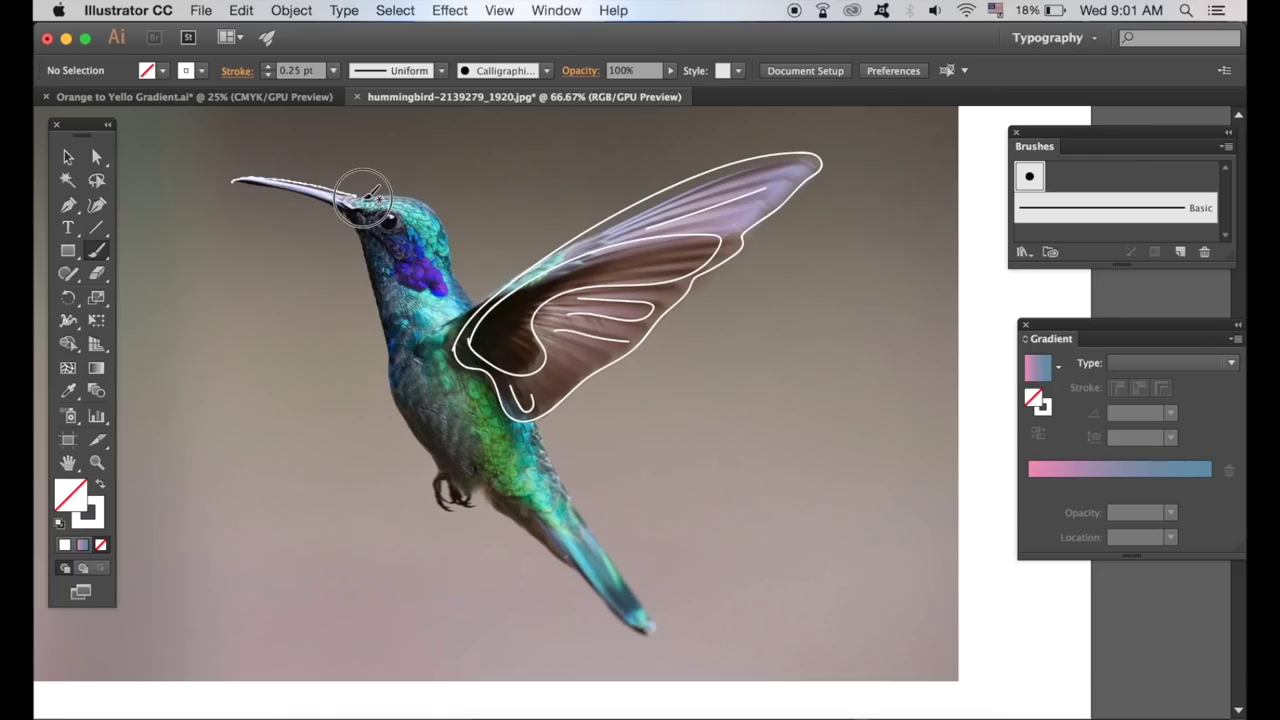
{"action": "mouse_move", "coordinate": [365, 190]}
{"action": "left_mouse_down"}
{"action": "mouse_move", "coordinate": [419, 193]}
{"action": "mouse_move", "coordinate": [450, 242]}
{"action": "mouse_move", "coordinate": [453, 305]}
{"action": "mouse_move", "coordinate": [384, 318]}
{"action": "mouse_move", "coordinate": [344, 222]}
{"action": "mouse_move", "coordinate": [318, 197]}
{"action": "mouse_move", "coordinate": [232, 182]}
{"action": "left_mouse_up"}
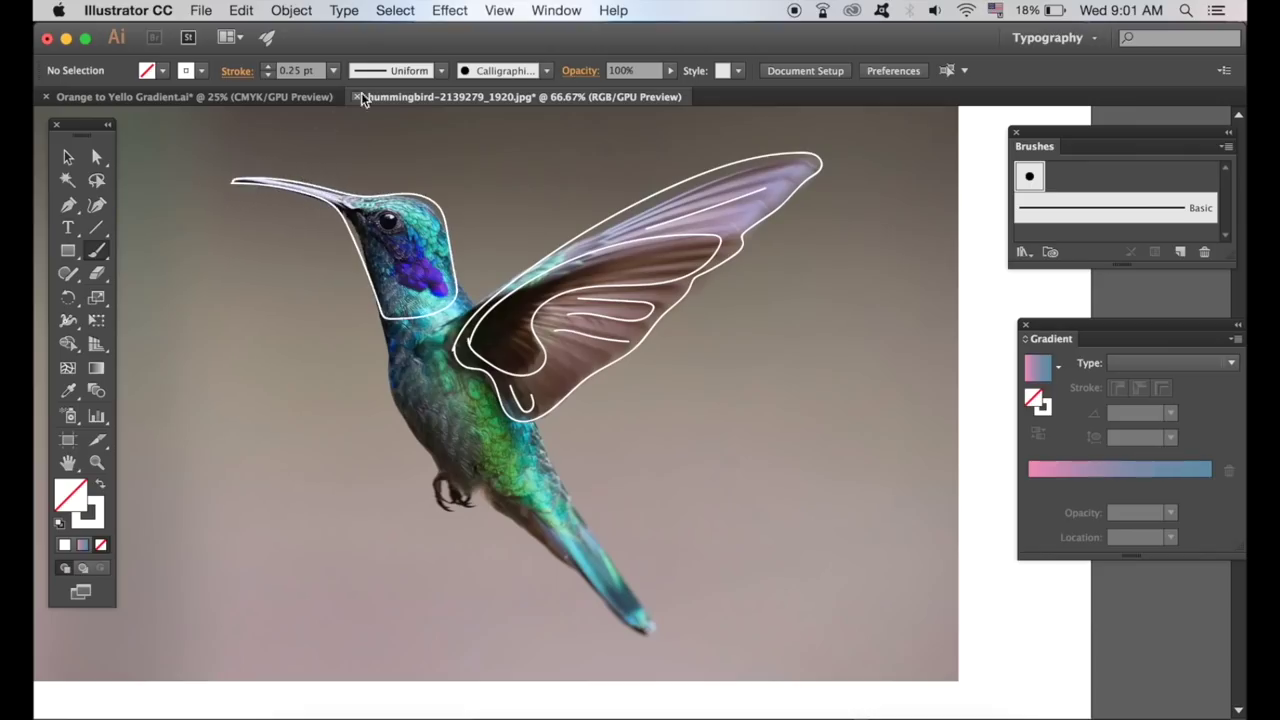
Step: Brush outlines around the eye, throat patch and body down to the tail
{"action": "mouse_move", "coordinate": [362, 212]}
{"action": "left_mouse_down"}
{"action": "mouse_move", "coordinate": [438, 275]}
{"action": "mouse_move", "coordinate": [364, 214]}
{"action": "left_mouse_up"}
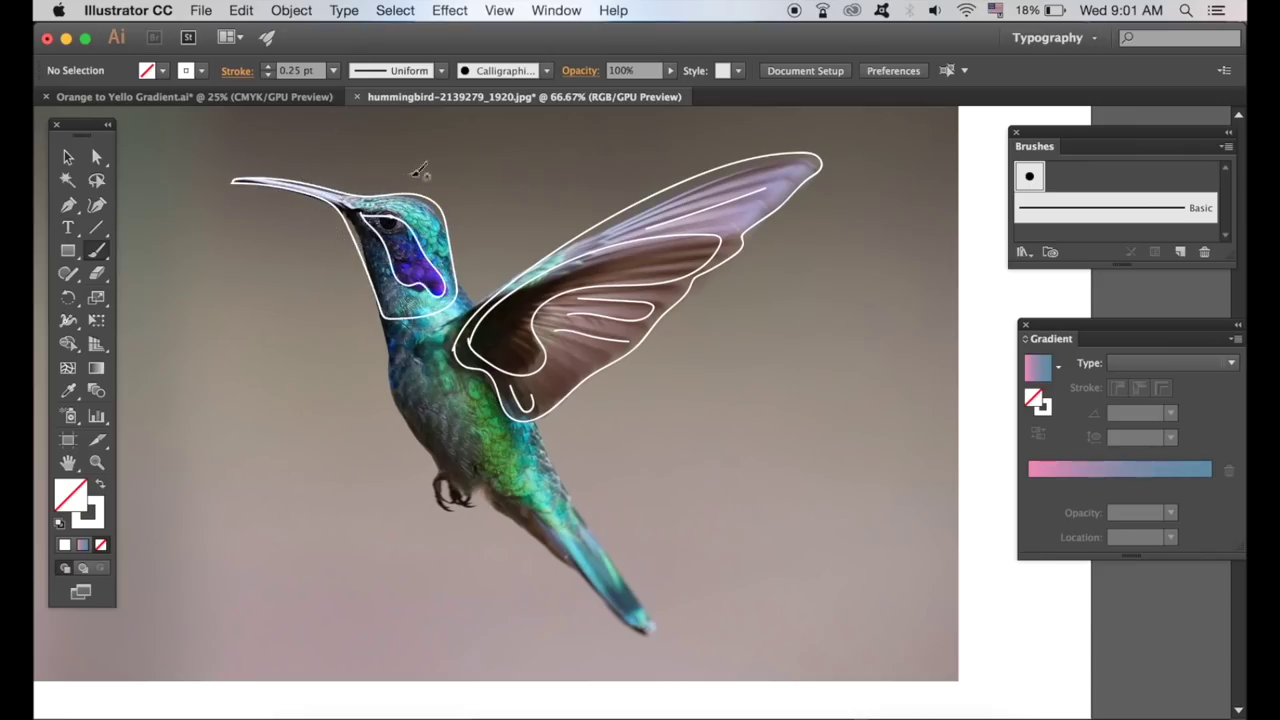
{"action": "mouse_move", "coordinate": [386, 318]}
{"action": "left_mouse_down"}
{"action": "mouse_move", "coordinate": [392, 376]}
{"action": "mouse_move", "coordinate": [450, 505]}
{"action": "mouse_move", "coordinate": [466, 486]}
{"action": "mouse_move", "coordinate": [629, 624]}
{"action": "mouse_move", "coordinate": [648, 614]}
{"action": "mouse_move", "coordinate": [535, 424]}
{"action": "mouse_move", "coordinate": [453, 345]}
{"action": "mouse_move", "coordinate": [476, 298]}
{"action": "mouse_move", "coordinate": [457, 273]}
{"action": "mouse_move", "coordinate": [383, 318]}
{"action": "left_mouse_up"}
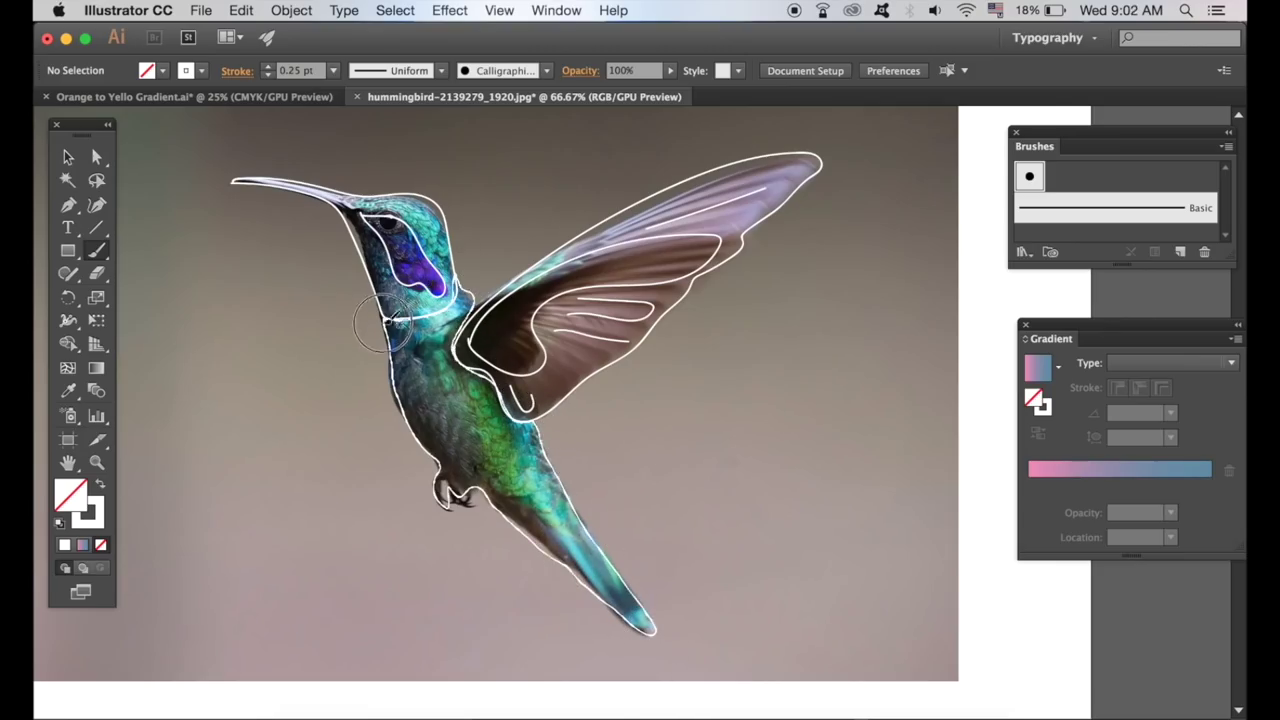
{"action": "mouse_move", "coordinate": [504, 441]}
{"action": "left_mouse_down"}
{"action": "mouse_move", "coordinate": [583, 557]}
{"action": "mouse_move", "coordinate": [488, 424]}
{"action": "left_mouse_up"}
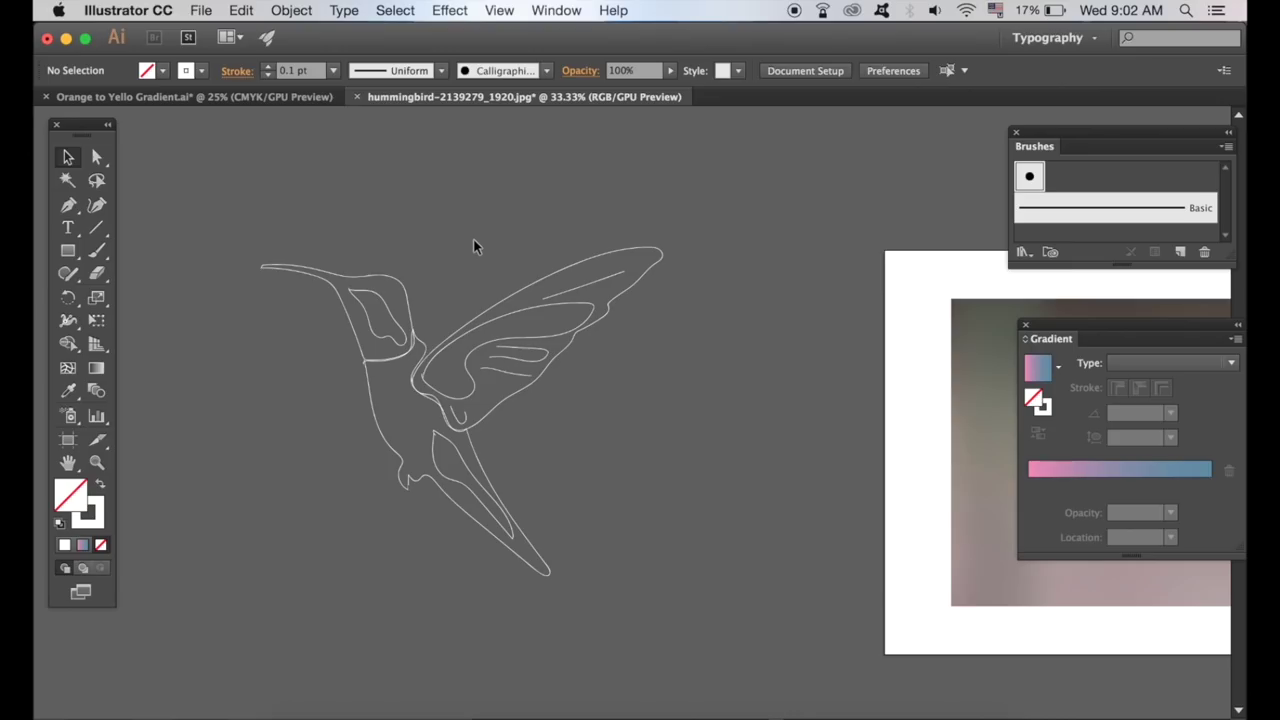
Step: Select all wing outline paths and set Blend Options to Specified Steps with 18 steps
{"action": "left_click_drag", "start_coordinate": [473, 247], "coordinate": [618, 400]}
{"action": "left_click", "coordinate": [460, 422], "text": "shift"}
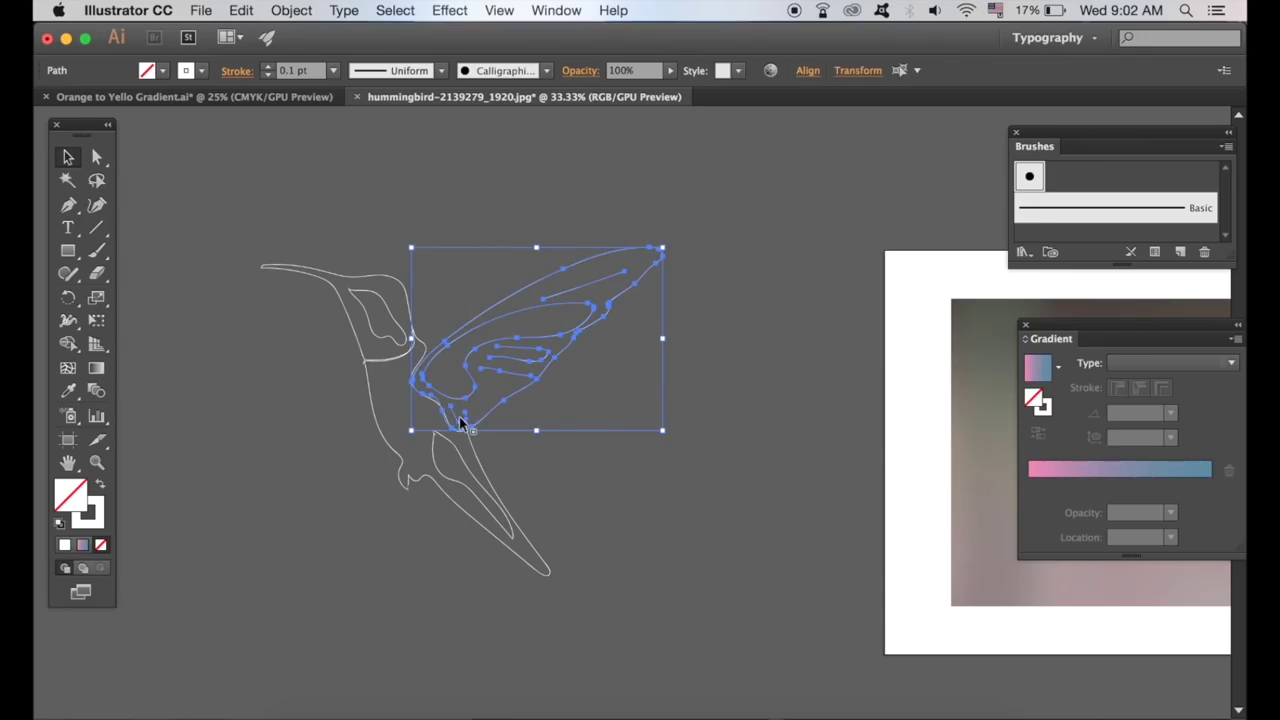
{"action": "left_click", "coordinate": [291, 10]}
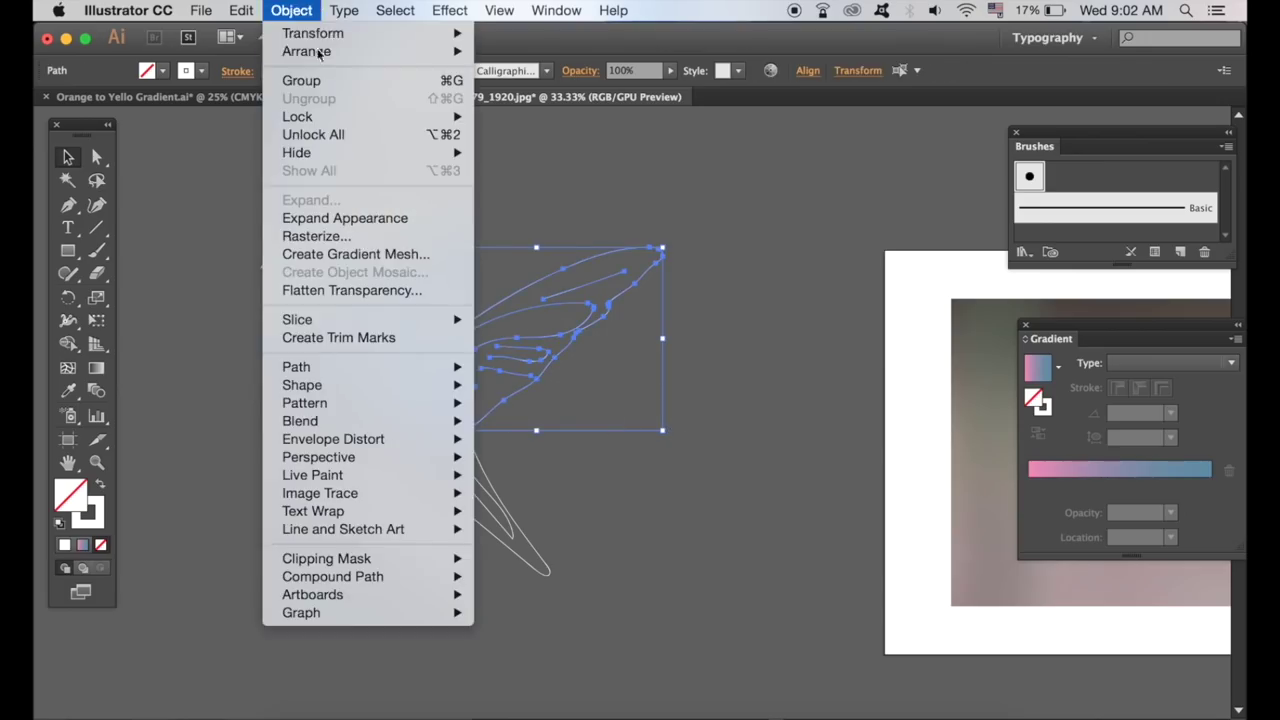
{"action": "mouse_move", "coordinate": [368, 371]}
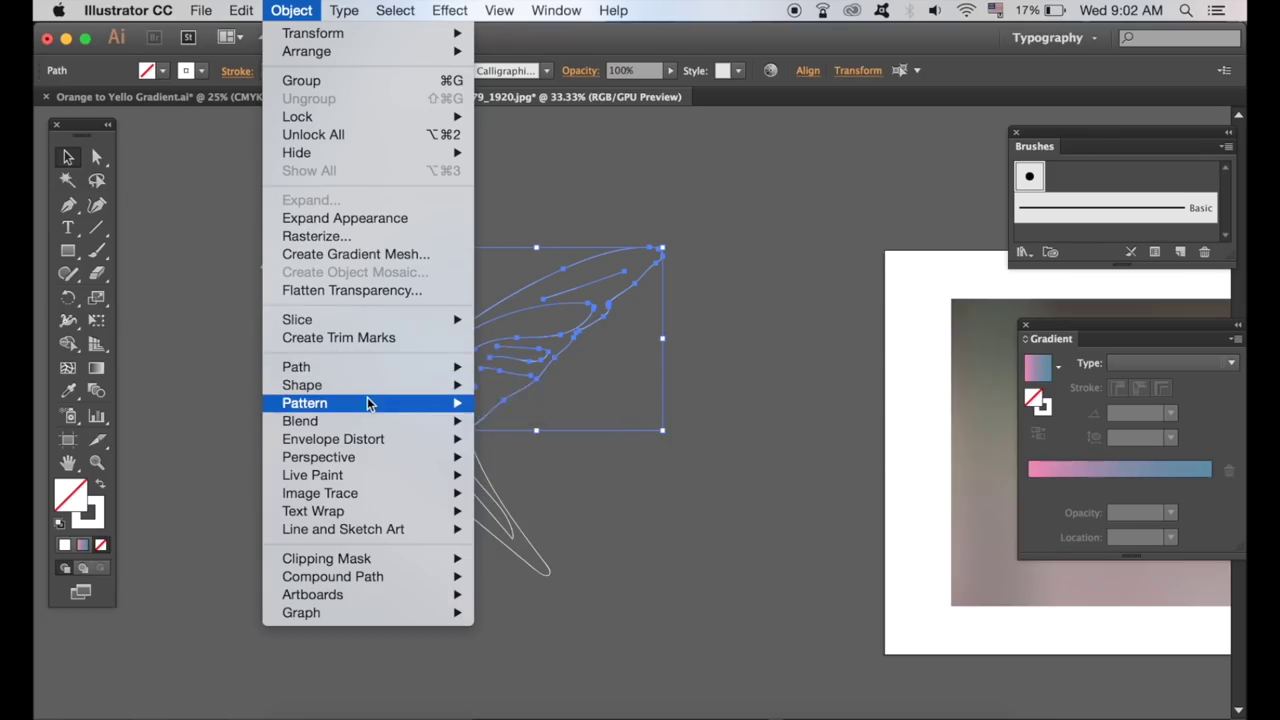
{"action": "mouse_move", "coordinate": [367, 403]}
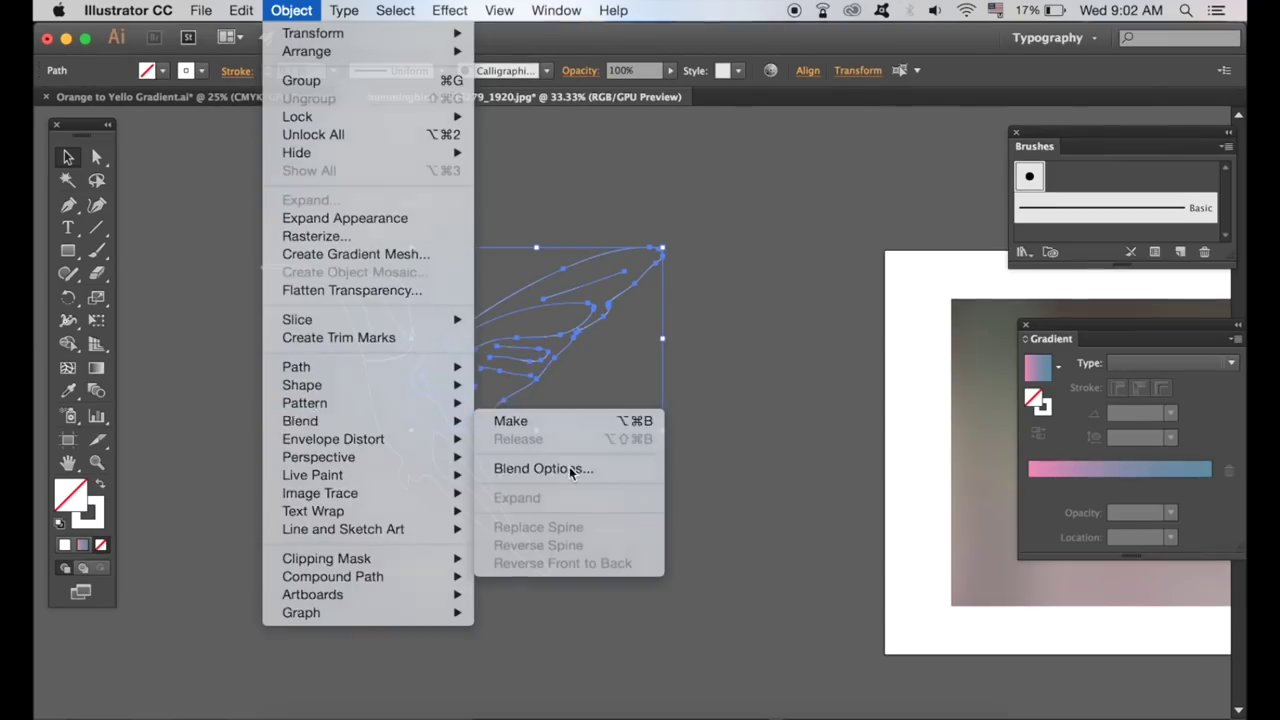
{"action": "left_click", "coordinate": [950, 270]}
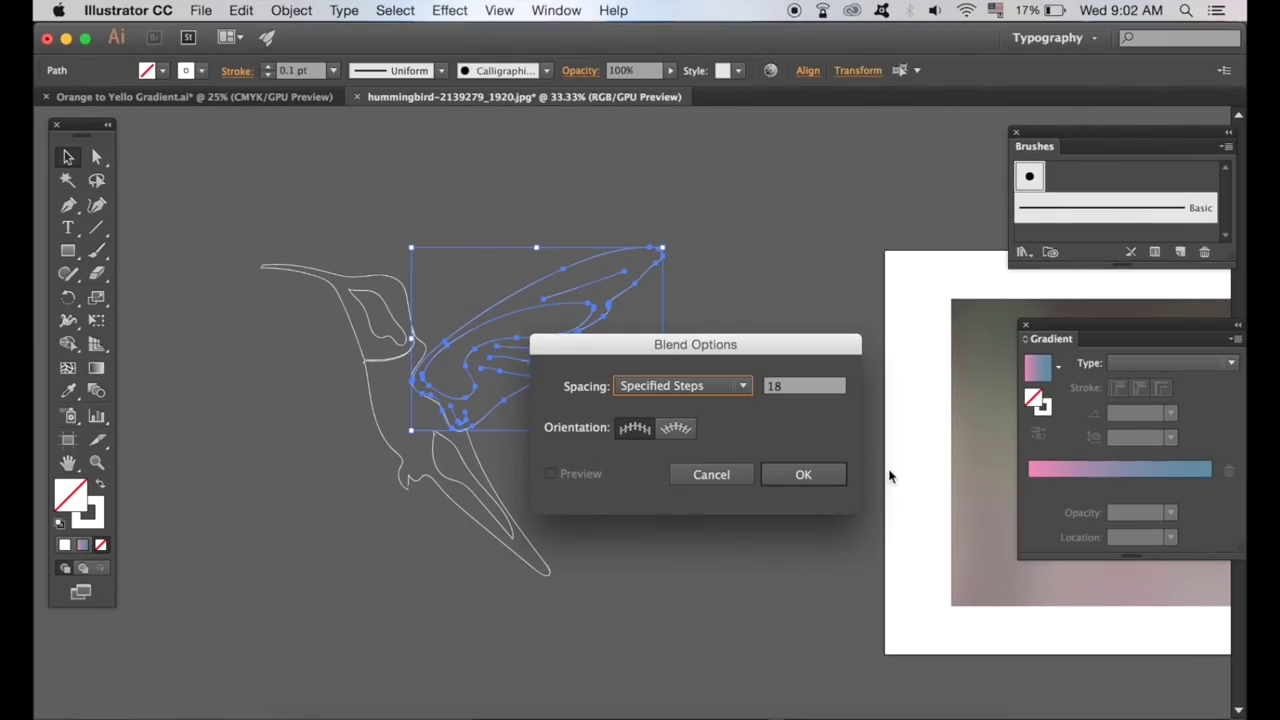
{"action": "left_click", "coordinate": [717, 390]}
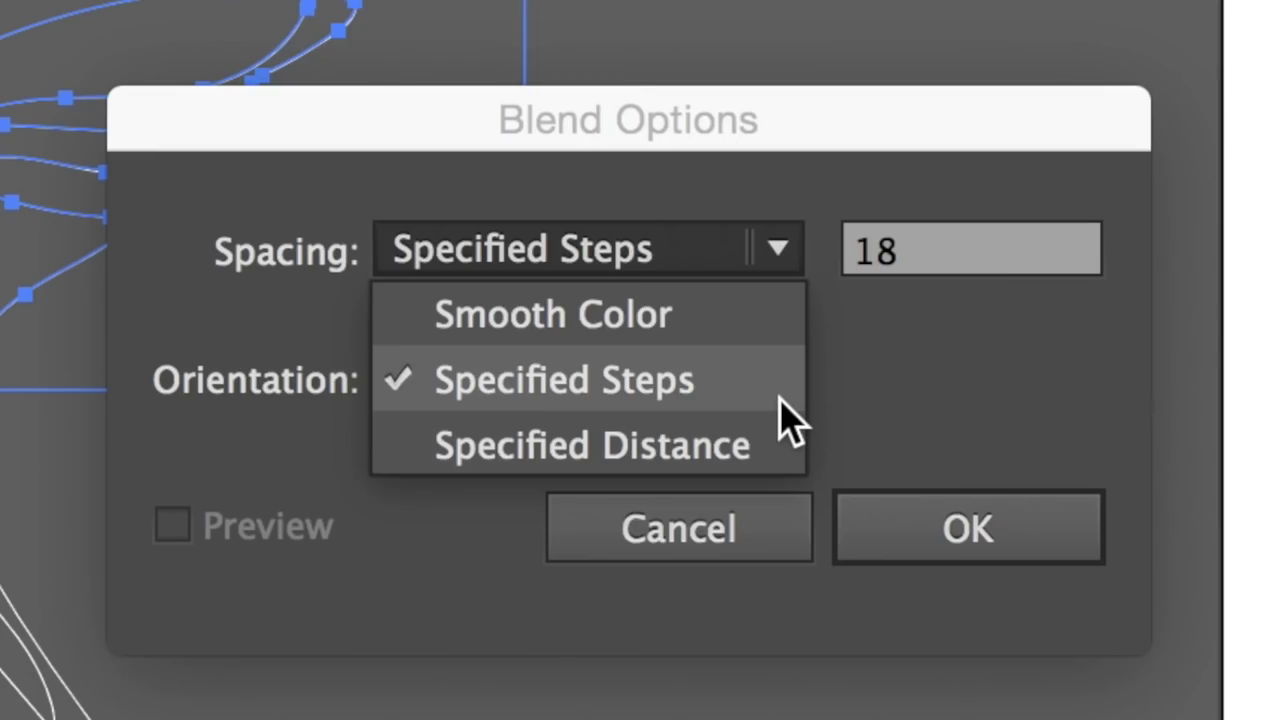
{"action": "left_click", "coordinate": [781, 402]}
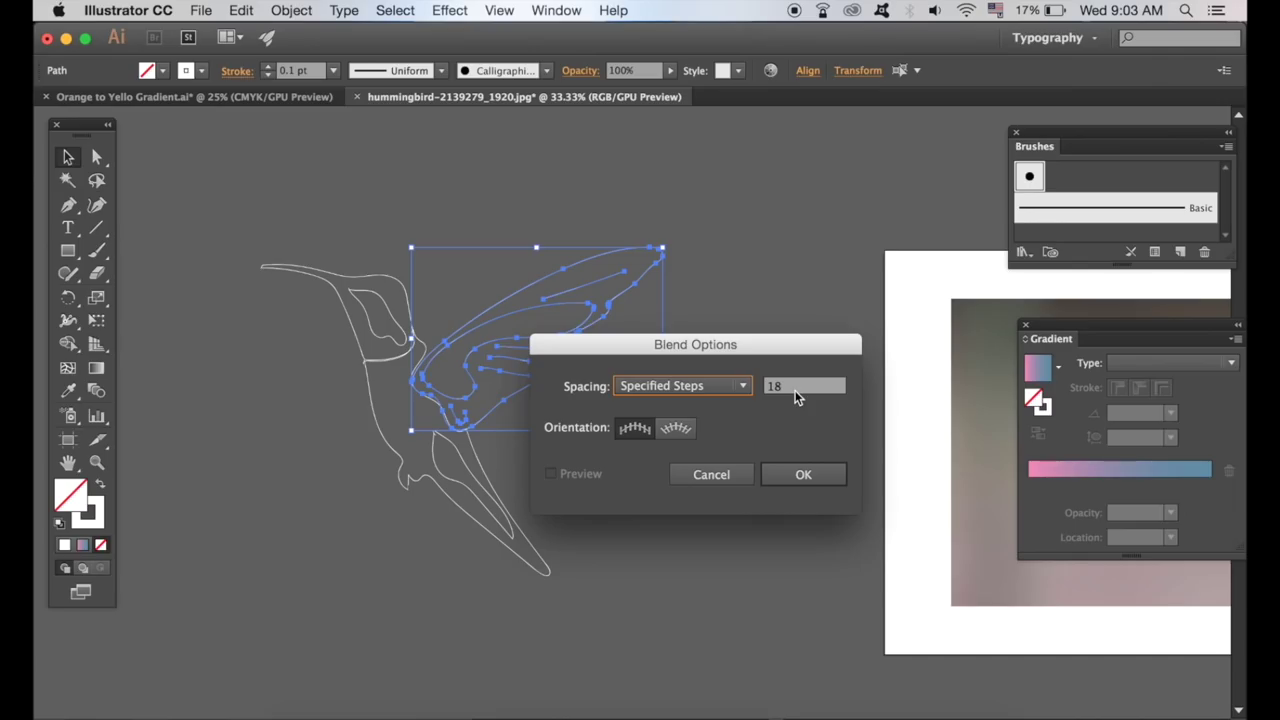
{"action": "left_click", "coordinate": [800, 474]}
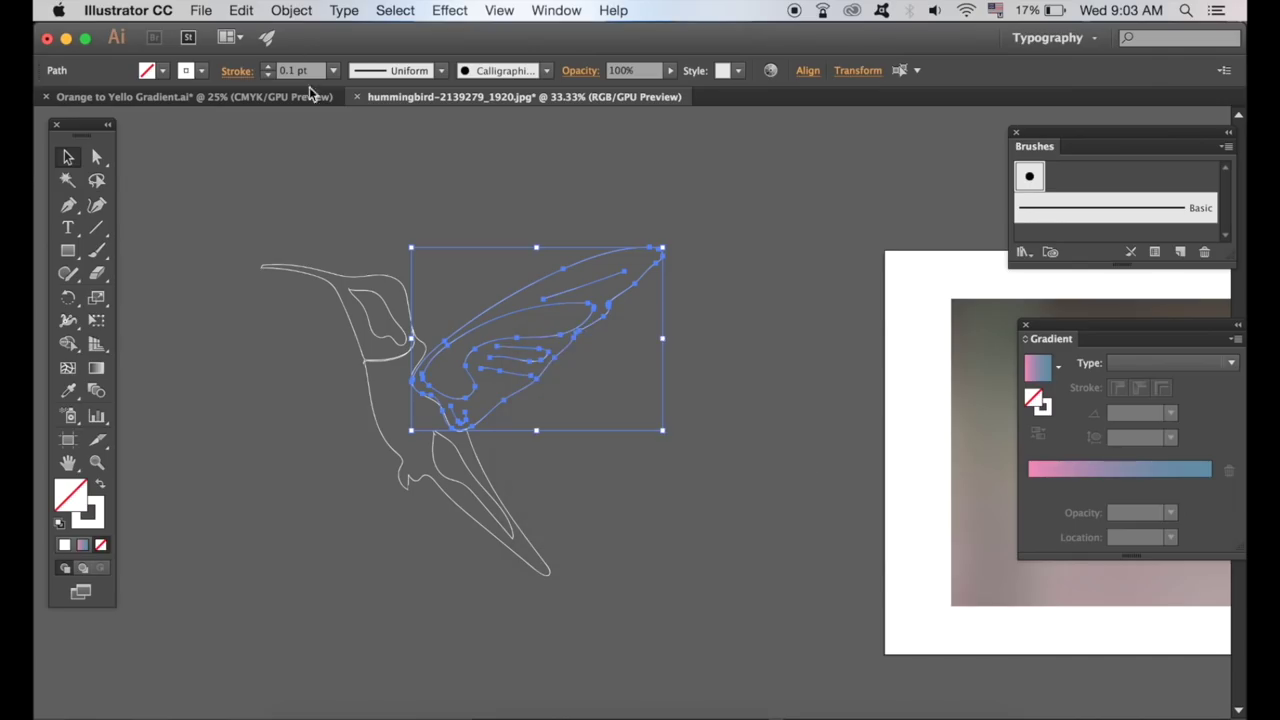
{"action": "left_click", "coordinate": [291, 10]}
Step: Make the blend across the outline strokes, check the dense lines, and select the whole bird
{"action": "mouse_move", "coordinate": [424, 424]}
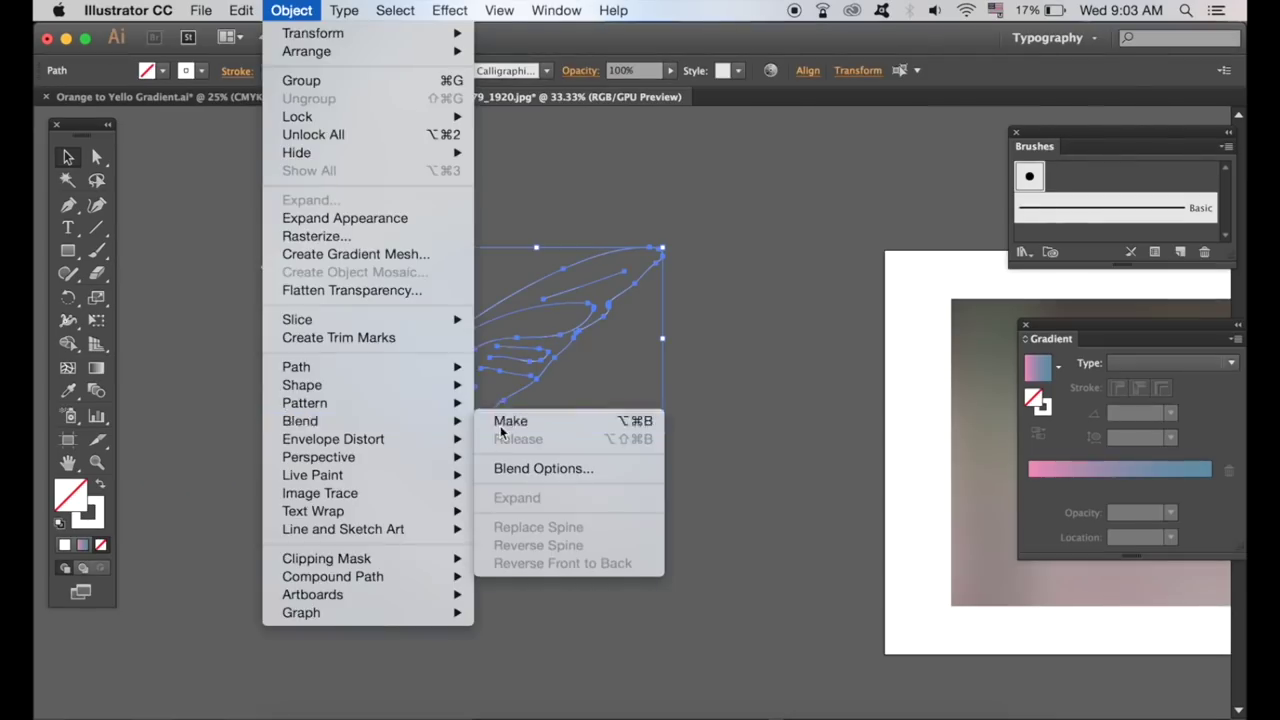
{"action": "left_click", "coordinate": [785, 145]}
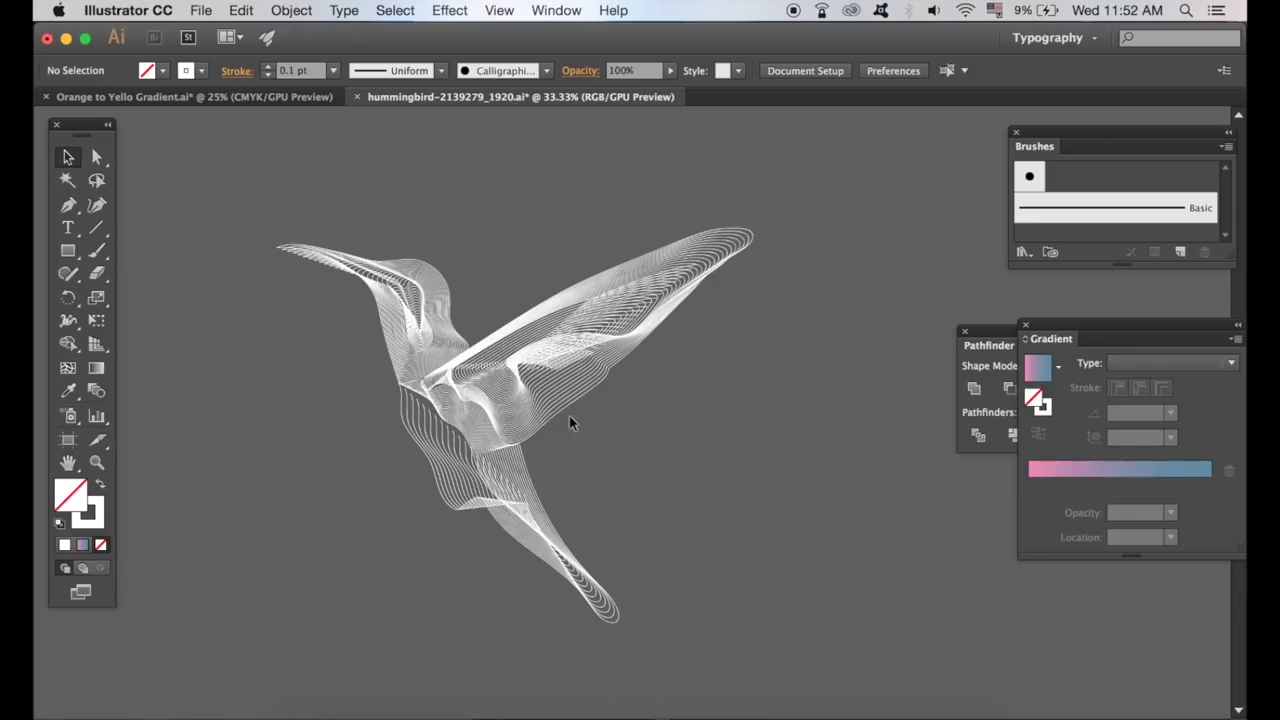
{"action": "key", "text": "super+equal"}
{"action": "key", "text": "super+equal"}
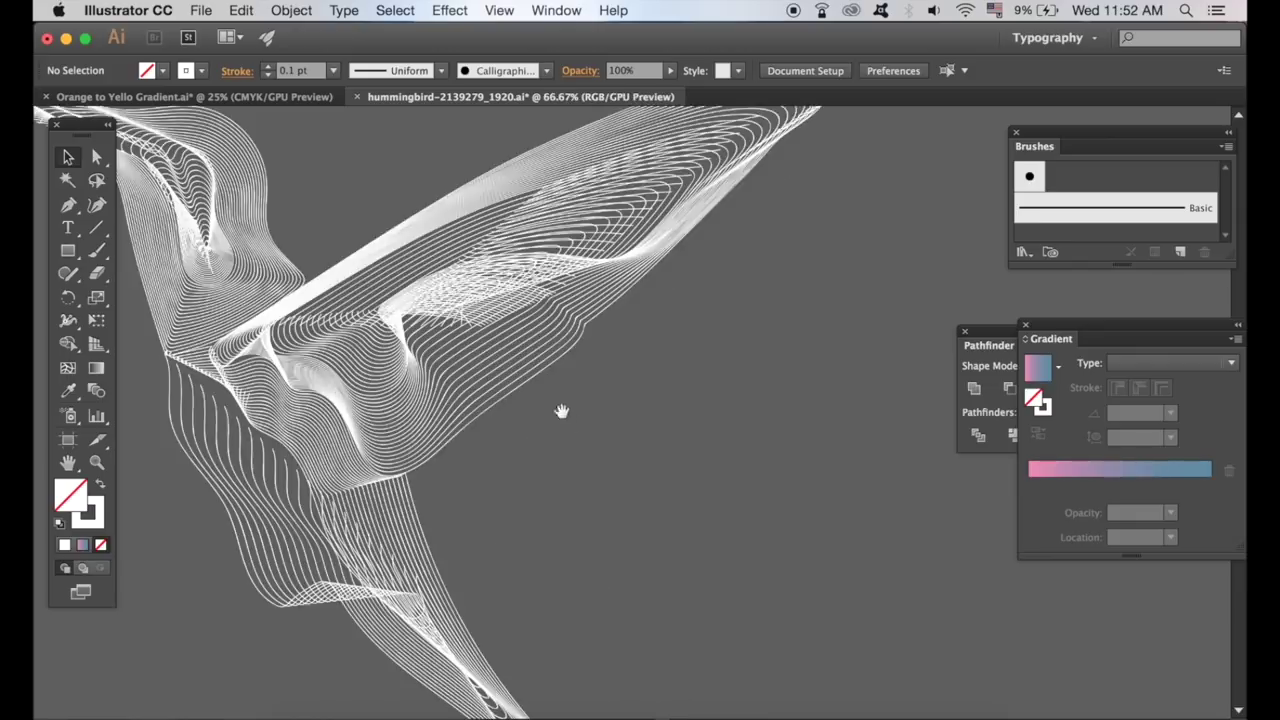
{"action": "left_click_drag", "start_coordinate": [561, 411], "coordinate": [826, 471]}
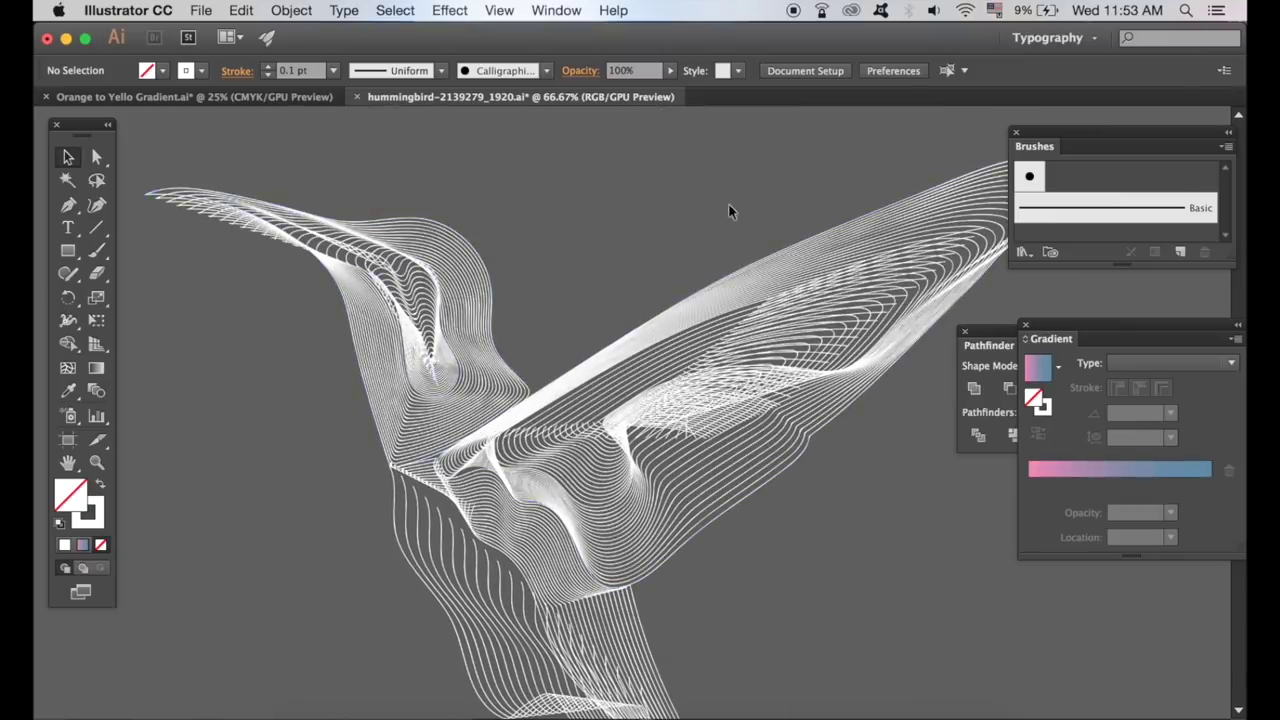
{"action": "key", "text": "super+minus"}
{"action": "key", "text": "super+minus"}
{"action": "key", "text": "super+minus"}
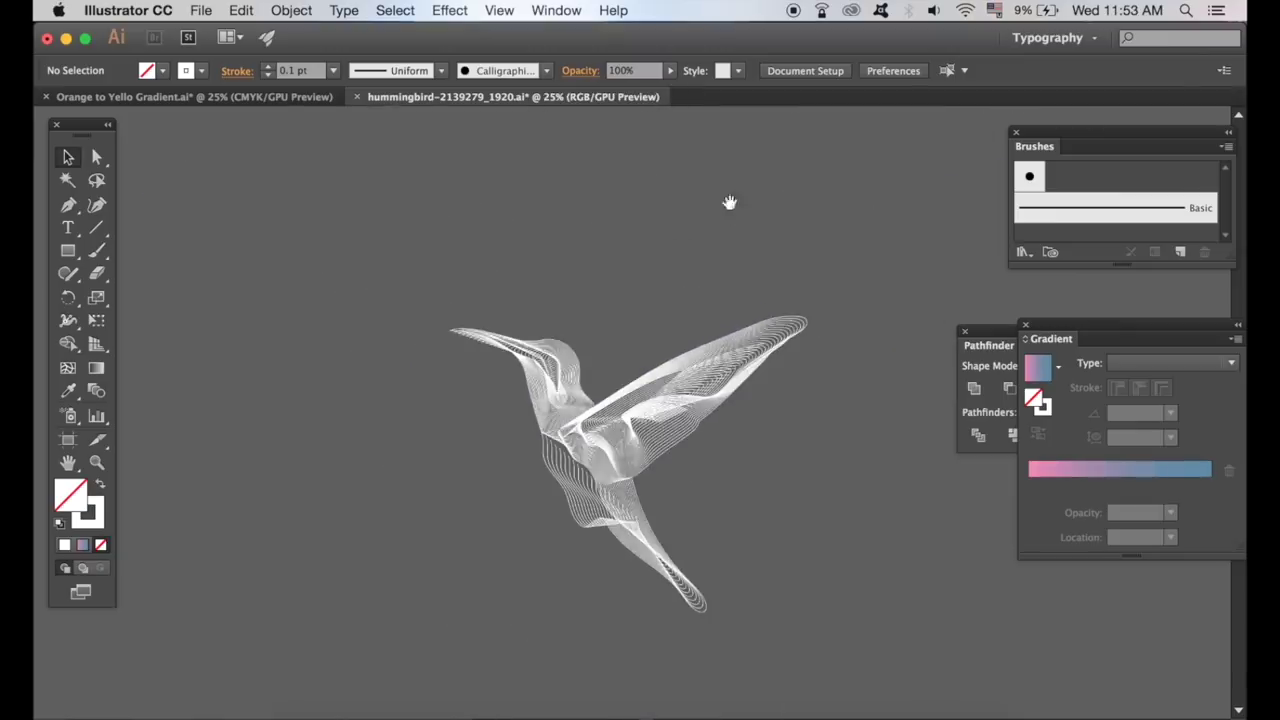
{"action": "scroll", "coordinate": [731, 203], "scroll_direction": "right", "scroll_amount": 3}
{"action": "scroll", "coordinate": [731, 203], "scroll_direction": "down", "scroll_amount": 2}
{"action": "left_click_drag", "start_coordinate": [343, 241], "coordinate": [743, 525]}
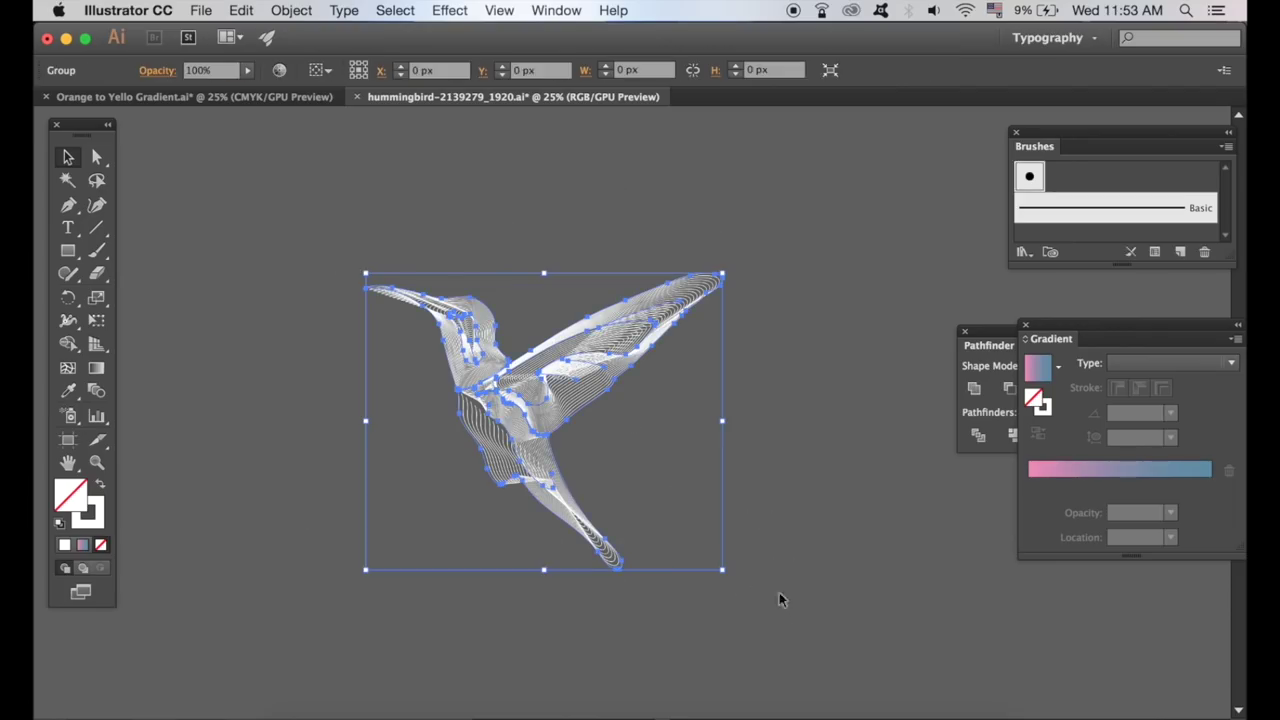
Step: Change the blended bird's stroke colour from white to pale yellow ffee71
{"action": "left_click", "coordinate": [100, 515]}
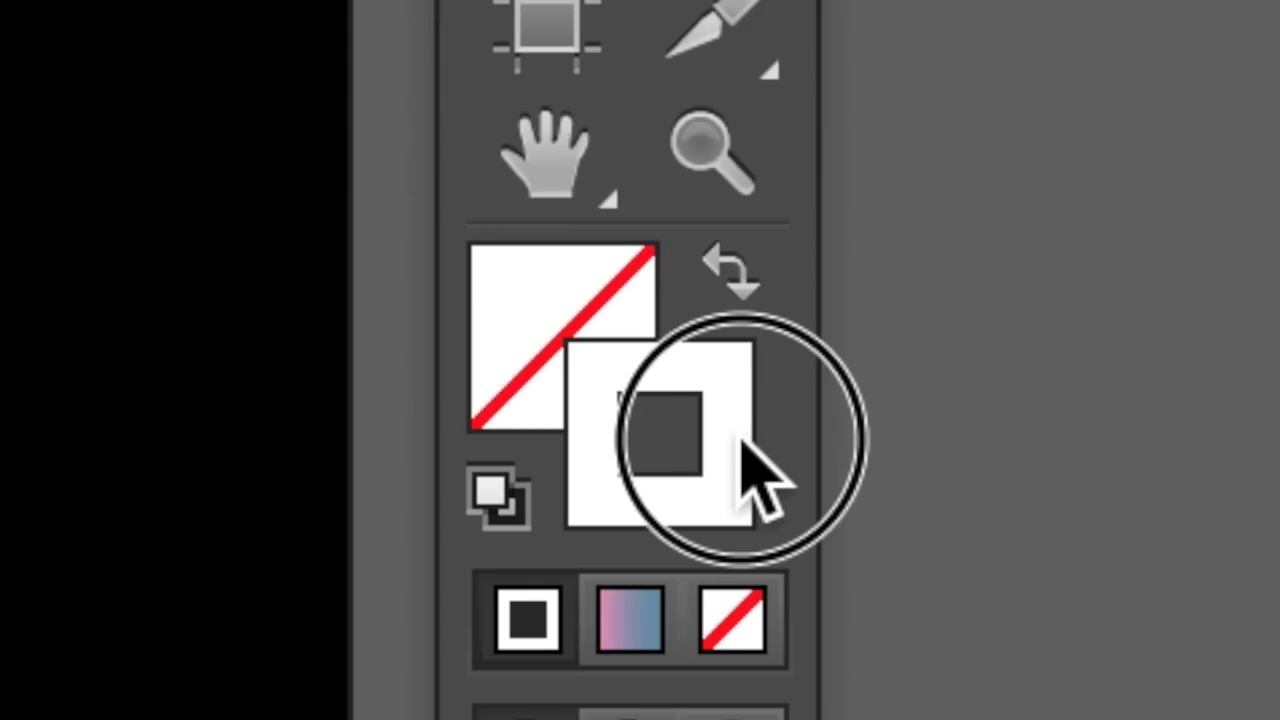
{"action": "double_click", "coordinate": [742, 440]}
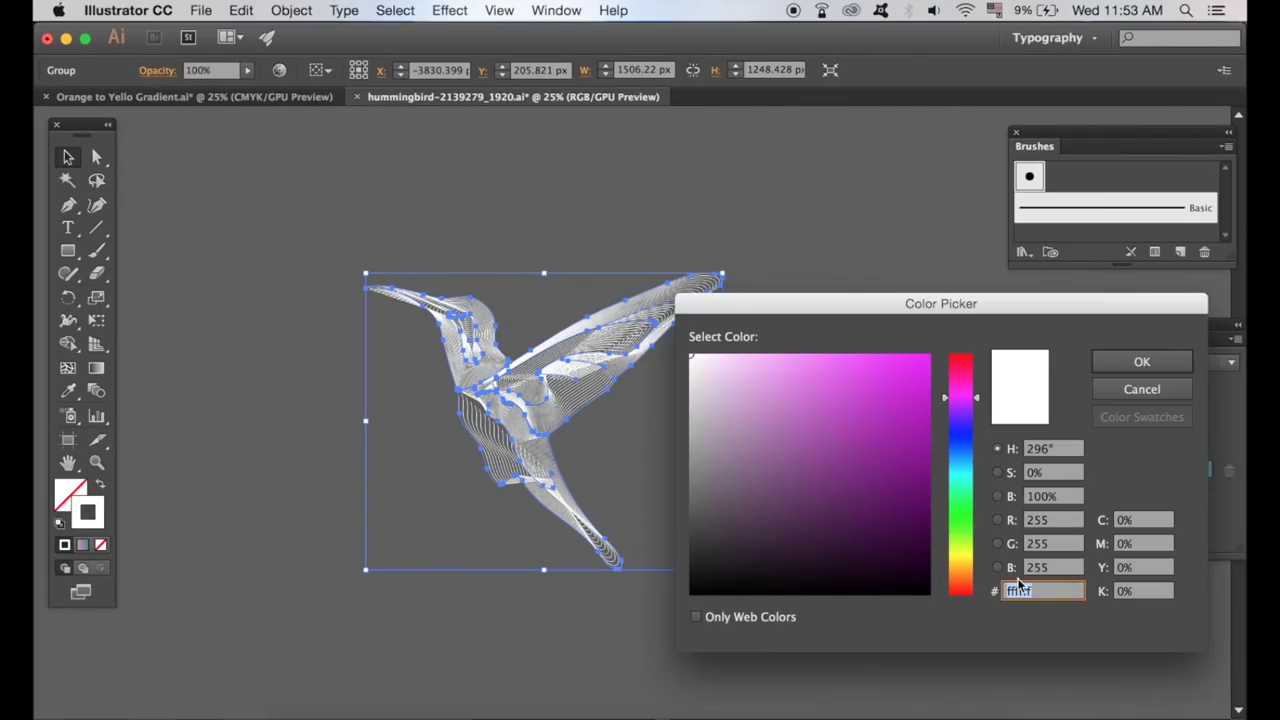
{"action": "left_click", "coordinate": [960, 564]}
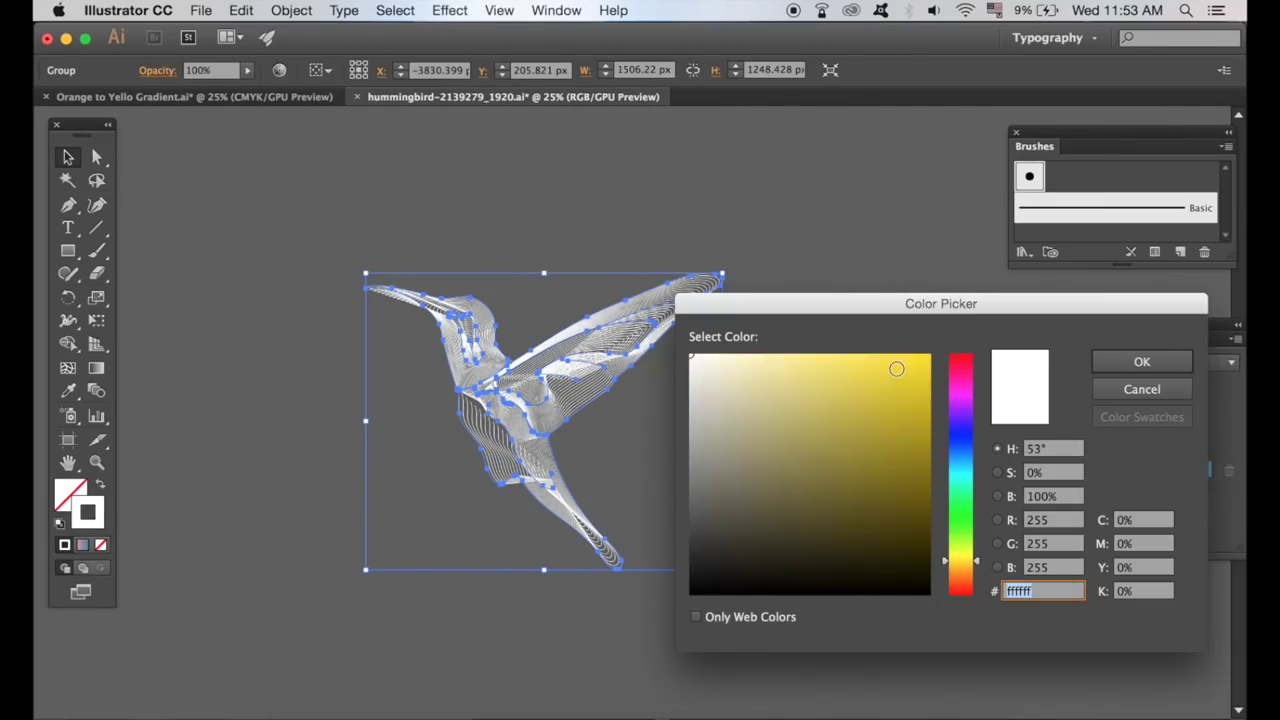
{"action": "left_click_drag", "start_coordinate": [896, 369], "coordinate": [826, 331]}
{"action": "left_click", "coordinate": [1088, 360]}
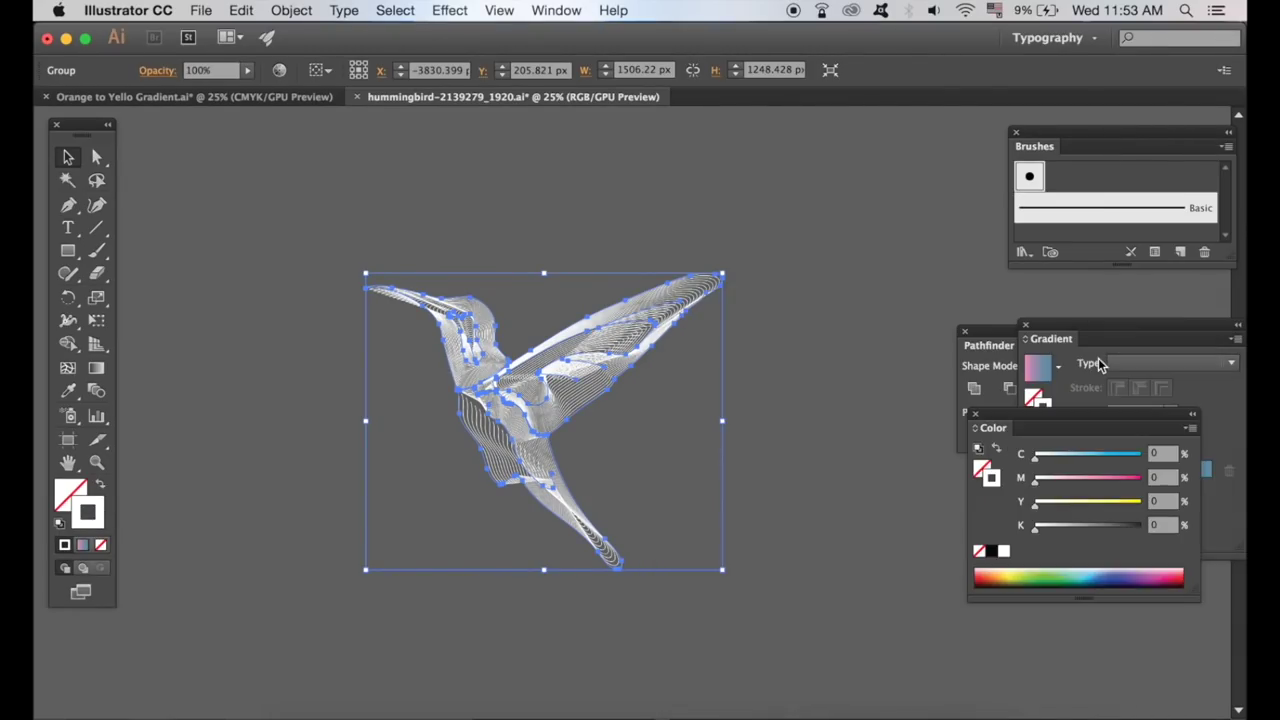
{"action": "left_click", "coordinate": [894, 393]}
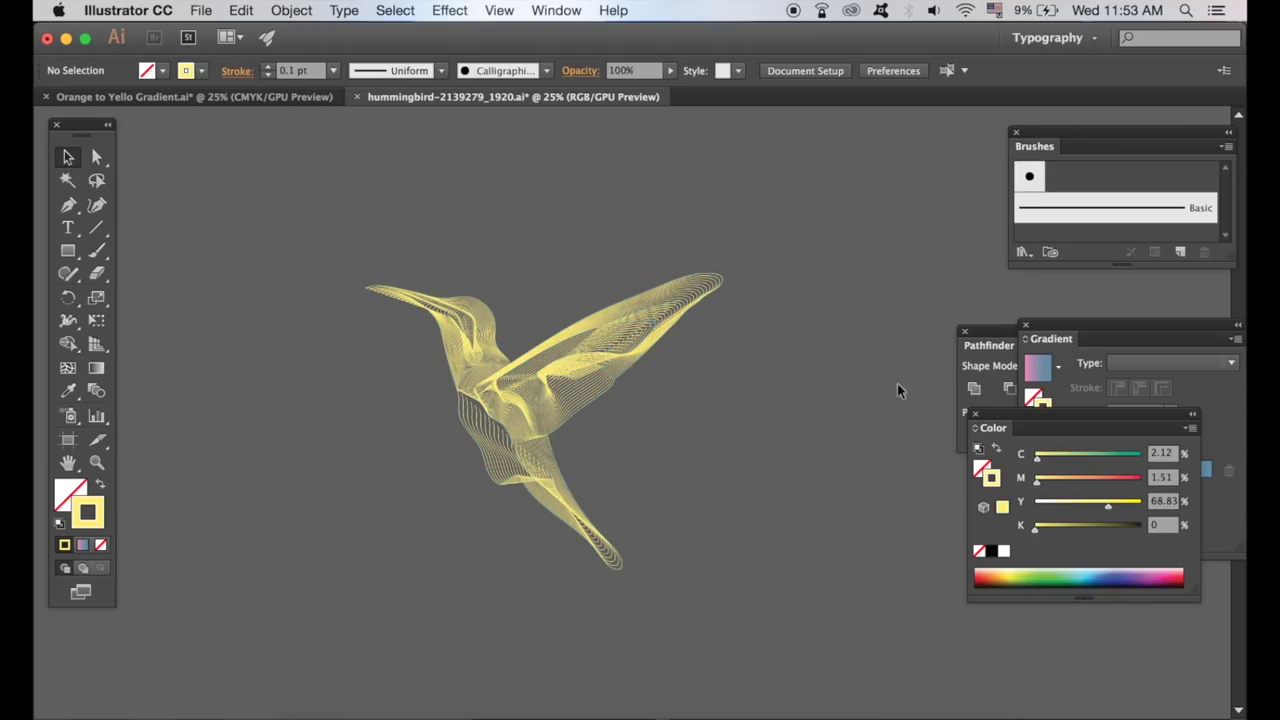
{"action": "left_click", "coordinate": [558, 362]}
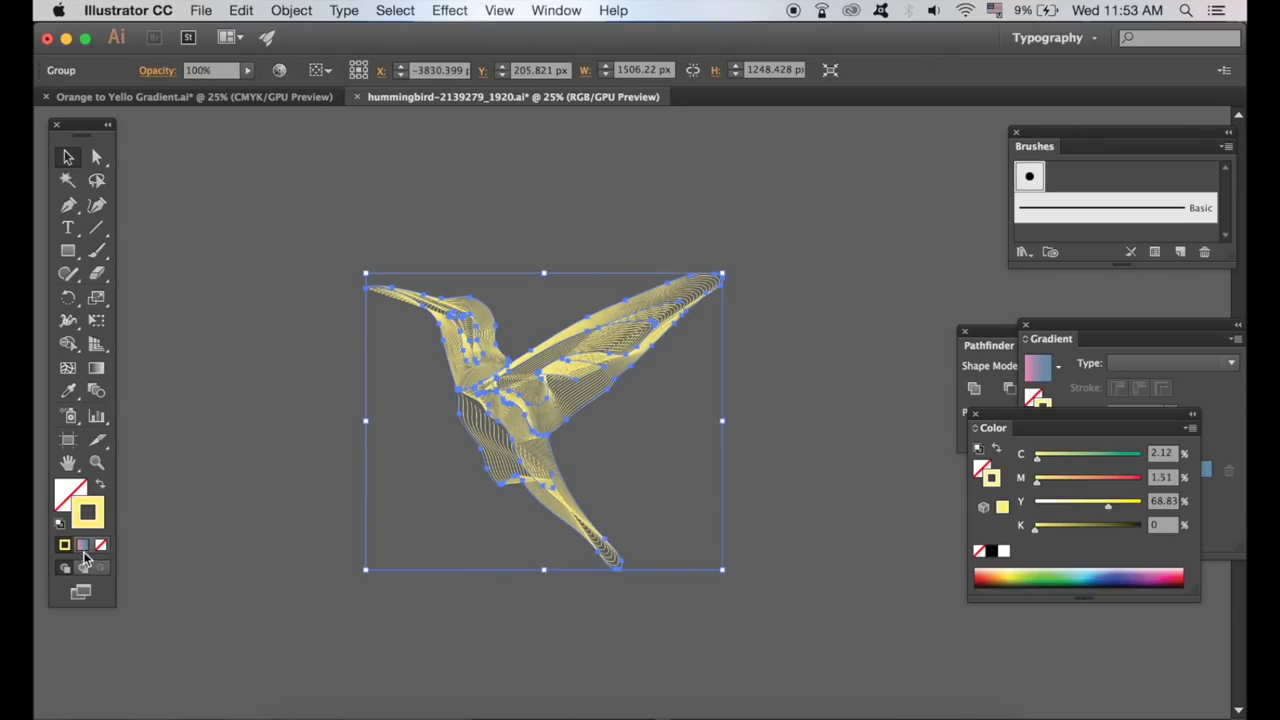